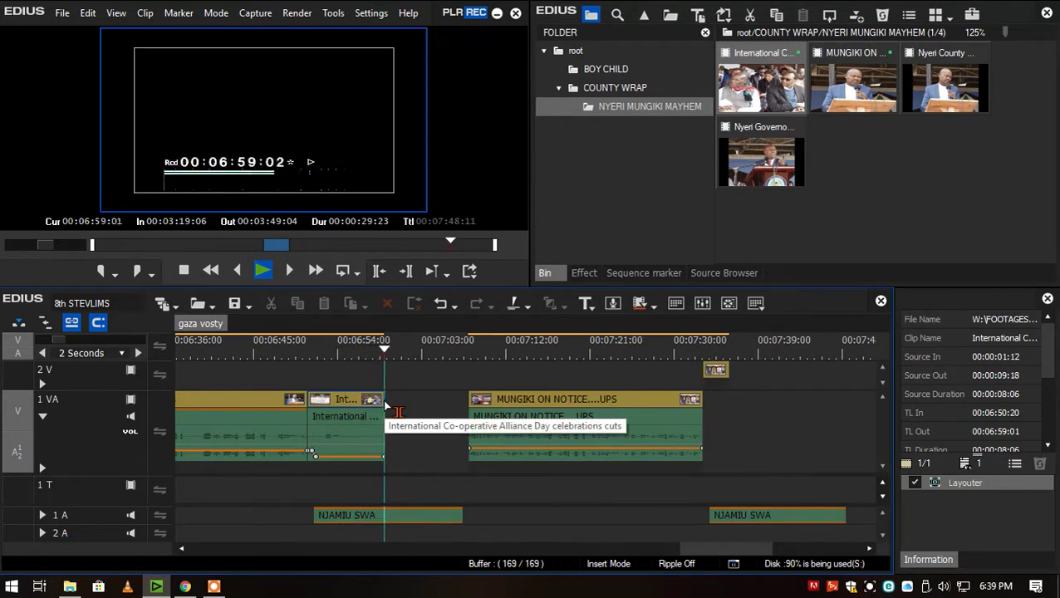
Extend the International Co-operative Alliance Day celebrations cuts clip to meet the following MUNGIKI ON NOTICE clip on 1 VA, and play across the join
left_click(481, 352)
left_click(384, 416)
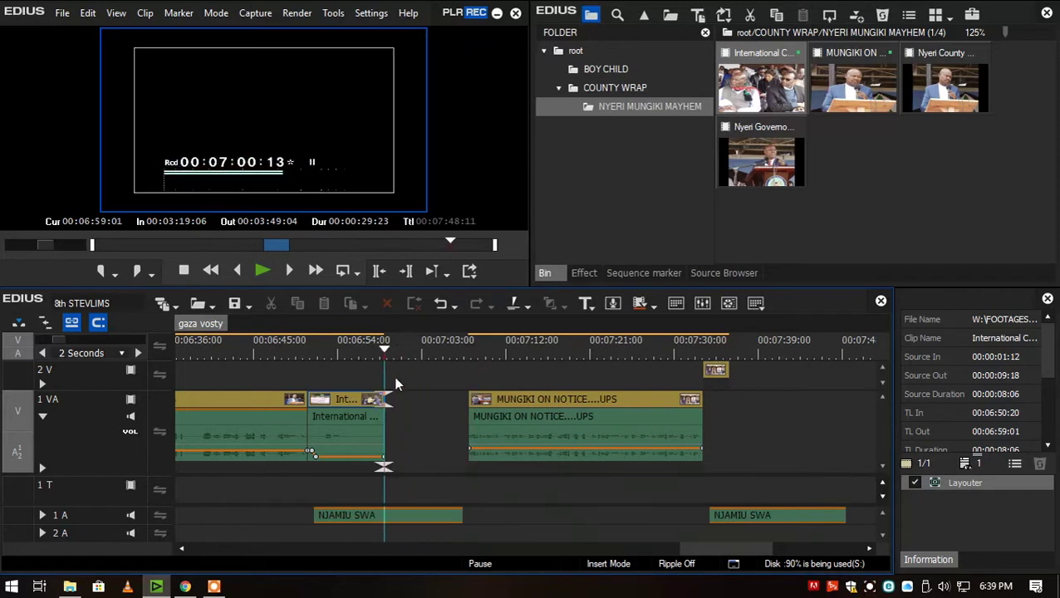
left_click_drag(384, 416, 484, 412)
left_click(453, 351)
scroll(465, 397, "up", 1)
key("space")
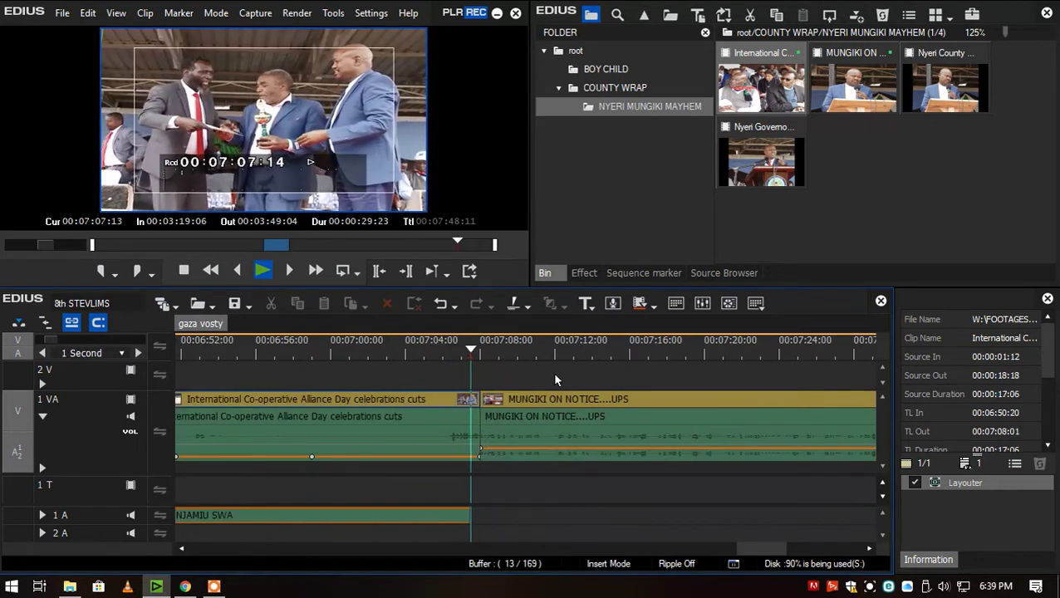
scroll(531, 381, "down", 2)
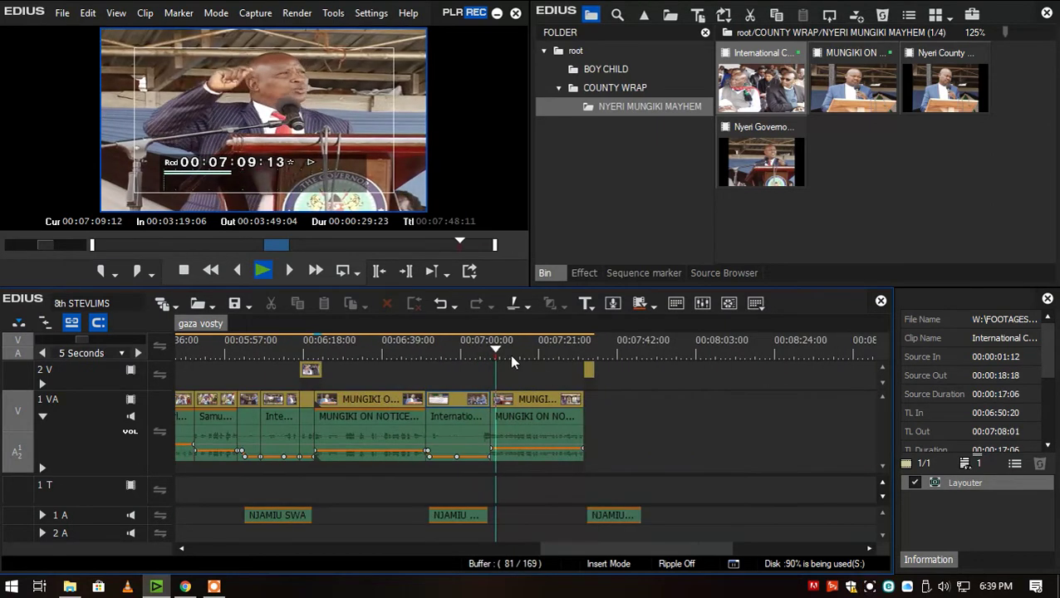
left_click_drag(612, 548, 641, 547)
scroll(449, 378, "up", 1)
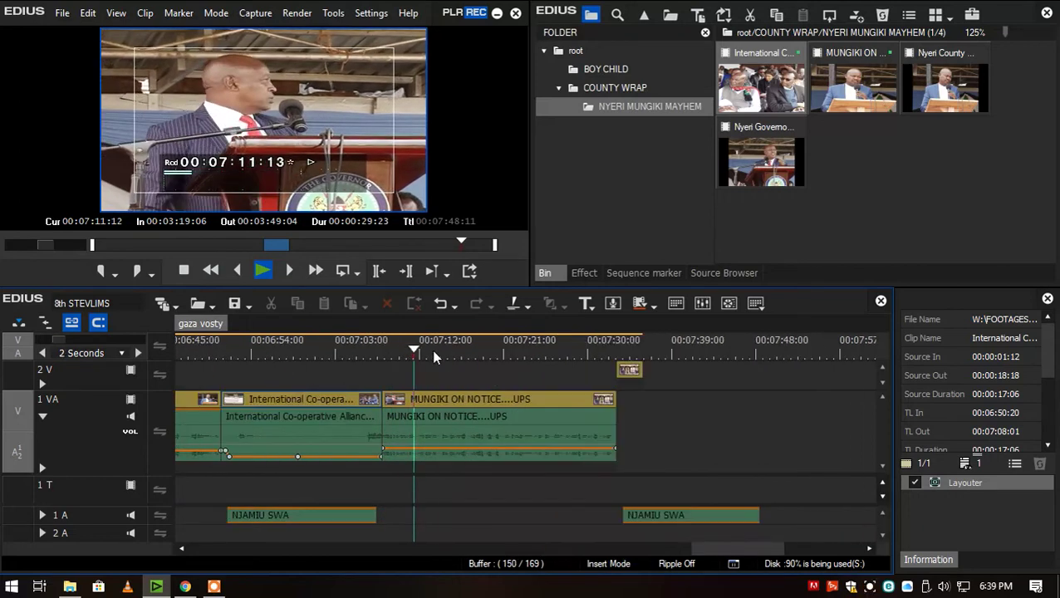
Mark a section of the International Co-operative Alliance Day source from 00:00:39:11 to 00:00:46:23 and place it on 1 VA right after the last 2 V clip
key("space")
key("space")
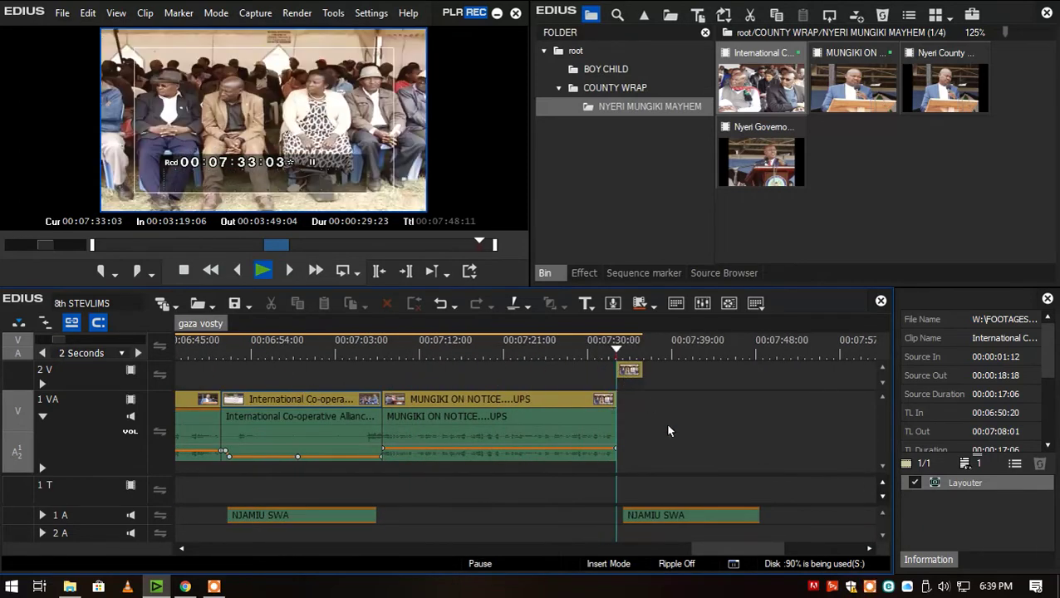
left_click_drag(726, 547, 751, 547)
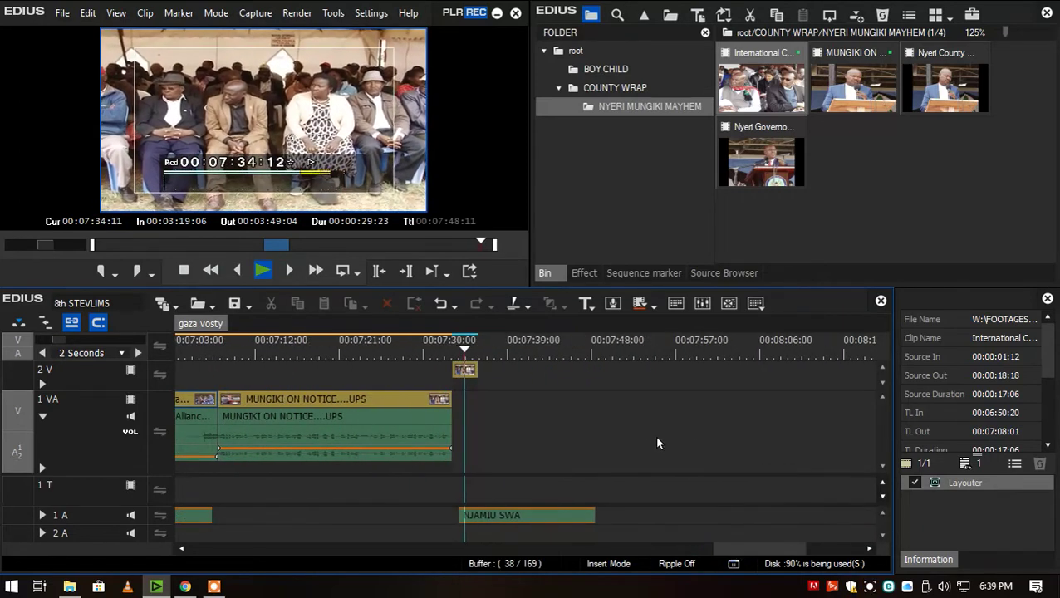
double_click(773, 106)
mouse_move(372, 245)
left_mouse_down()
mouse_move(478, 247)
mouse_move(201, 238)
mouse_move(252, 246)
left_mouse_up()
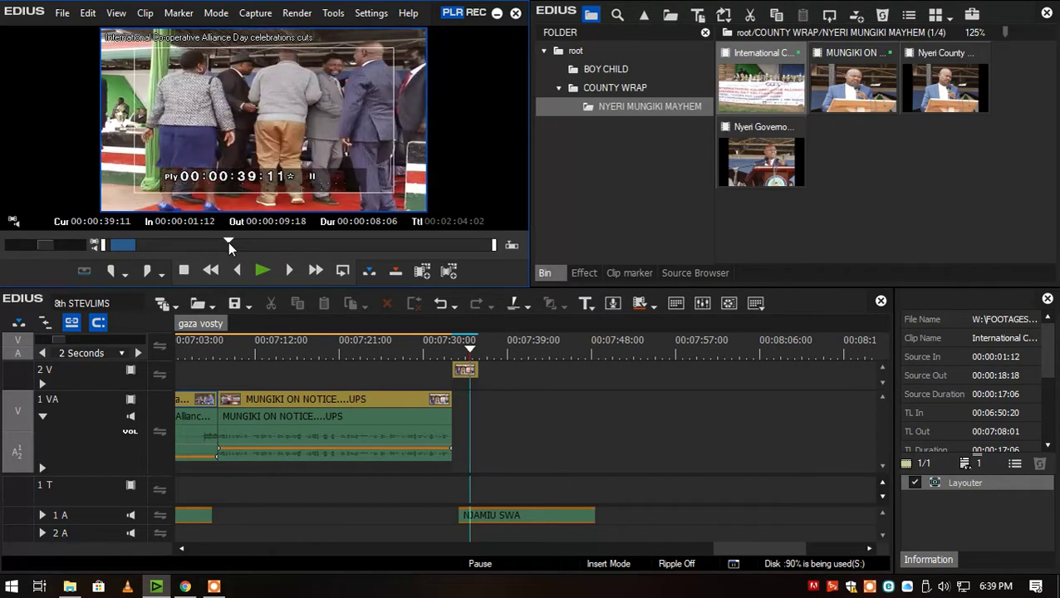
key("i")
key("o")
left_click_drag(303, 155, 487, 416)
key("space")
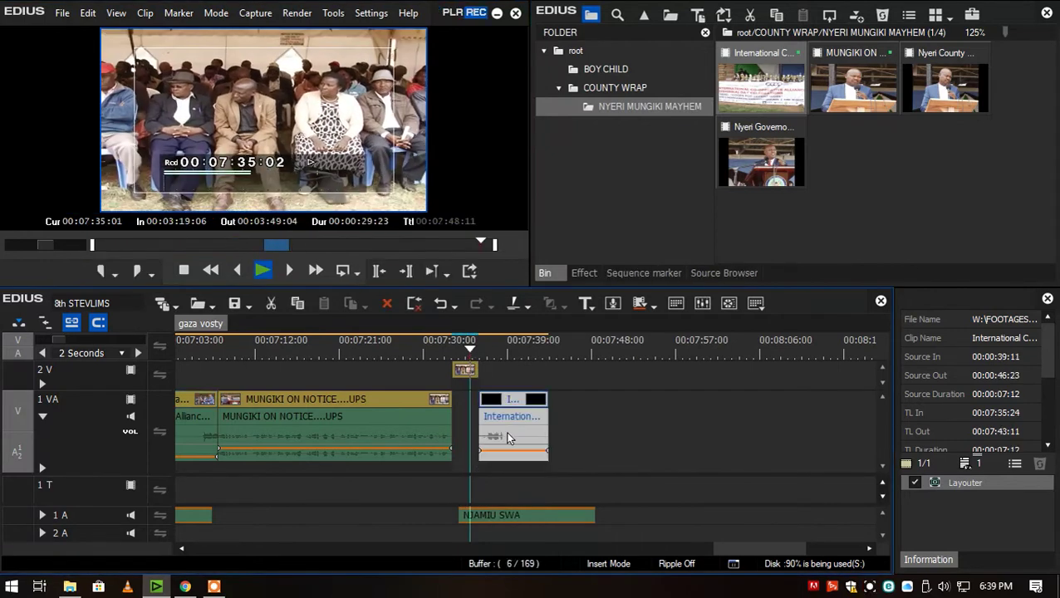
Extend the end of the newly placed clip past the last NJAMIU SWA audio clip to 00:07:50:13, and play it back
scroll(532, 448, "up", 1)
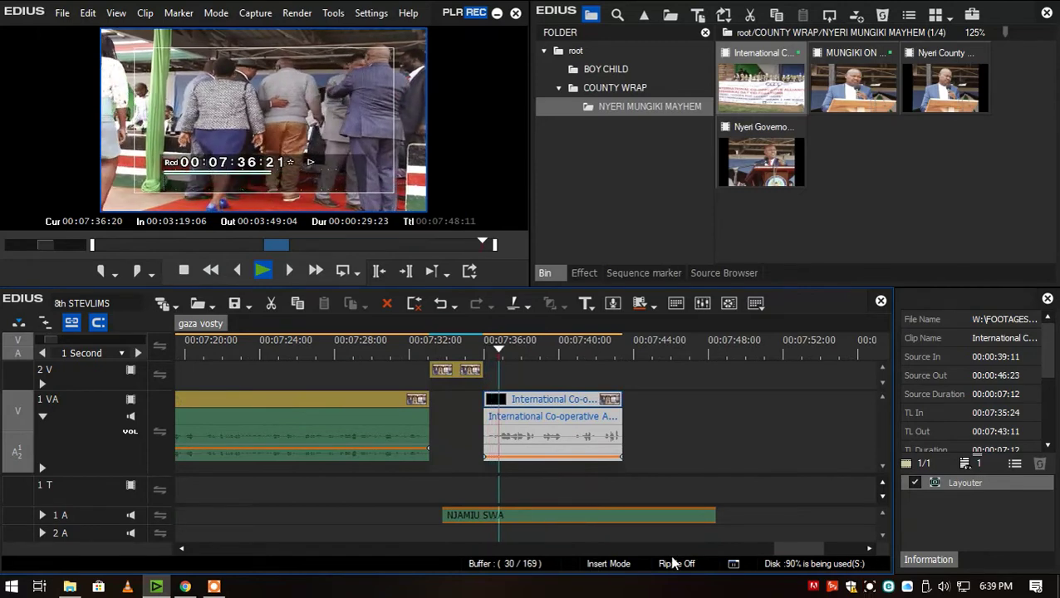
scroll(657, 465, "right", 3)
left_click(362, 369)
left_click(325, 346)
left_click(321, 348)
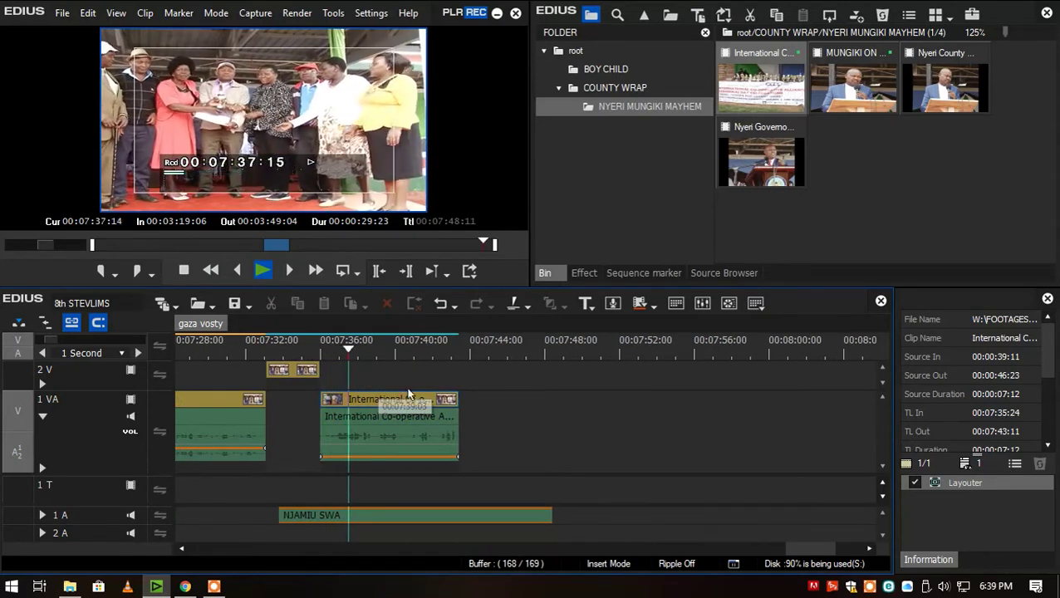
left_click(381, 401)
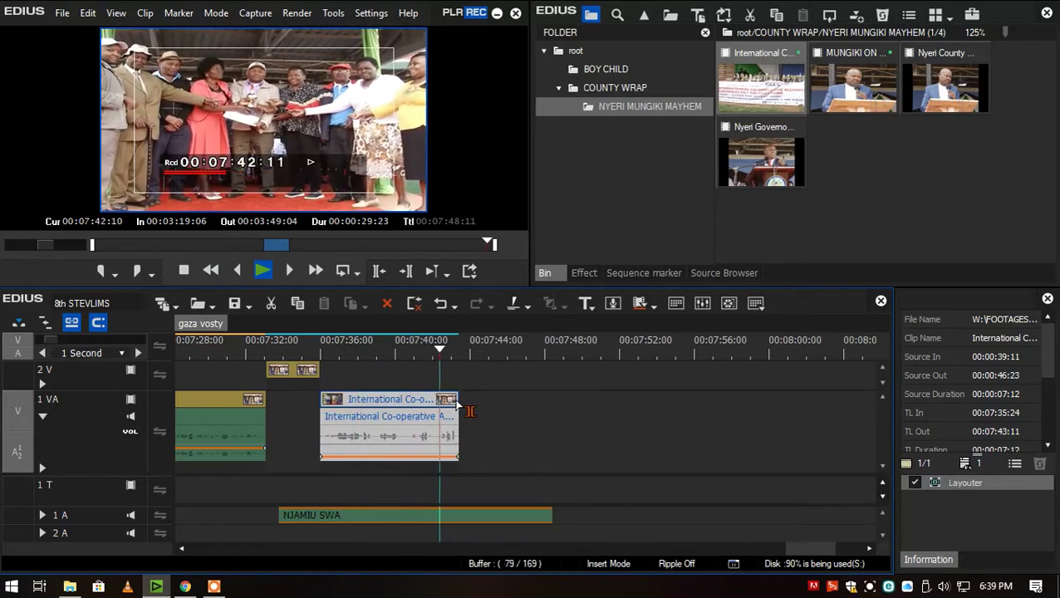
left_click_drag(456, 403, 537, 416)
key("space")
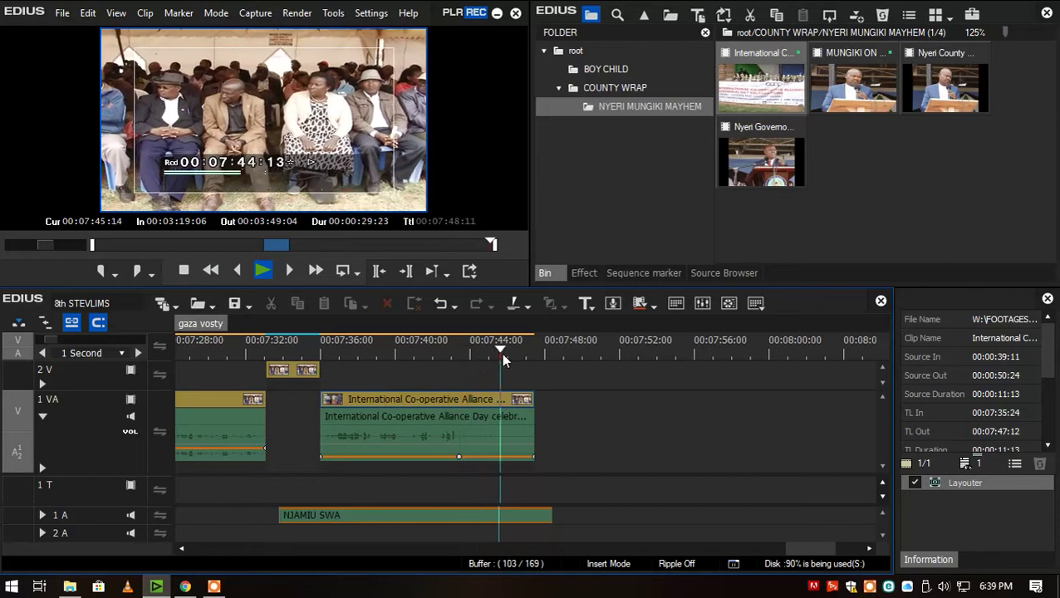
left_click_drag(539, 409, 592, 413)
key("space")
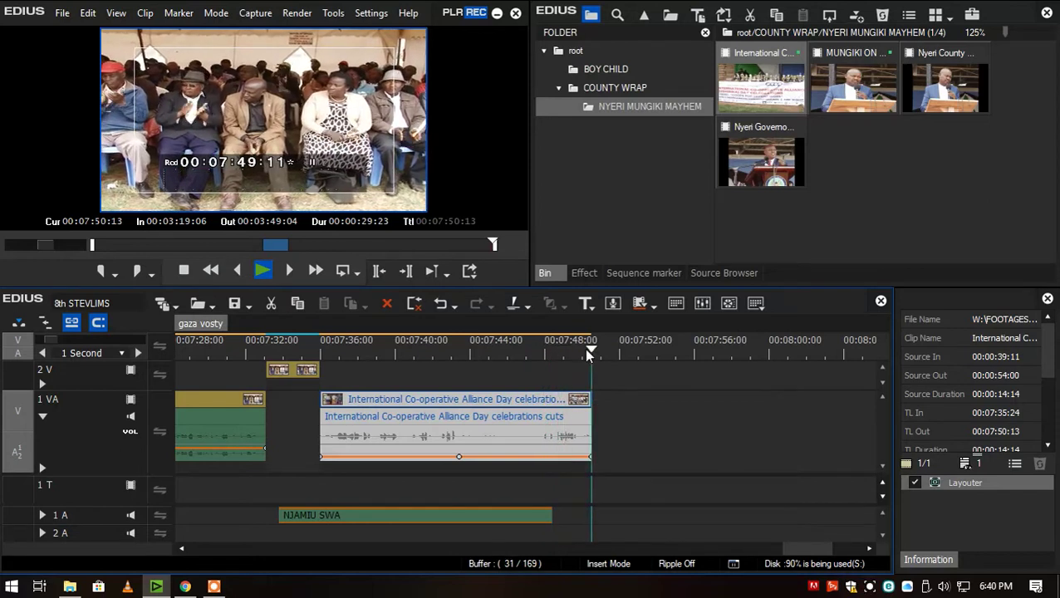
Set the timeline's out point at the end of the last clip, 00:07:50:13
left_click(599, 384)
scroll(486, 384, "down", 2)
scroll(485, 384, "down", 3)
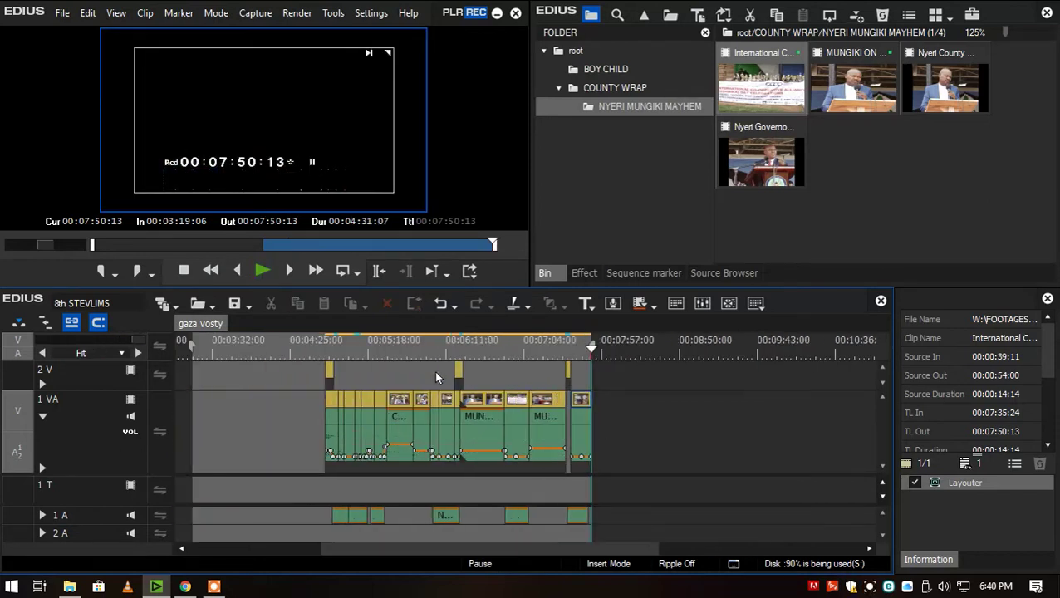
Apply Panpot & Balance to the audio of the last clips and of the first group of clips on 1 VA
left_click(475, 414)
left_click(548, 428)
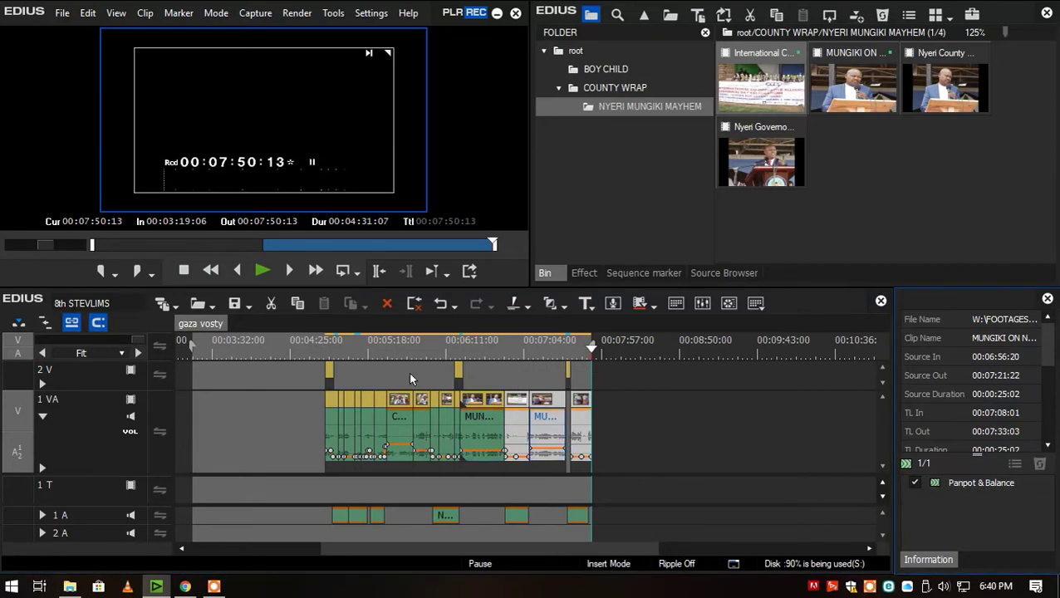
left_click(351, 425)
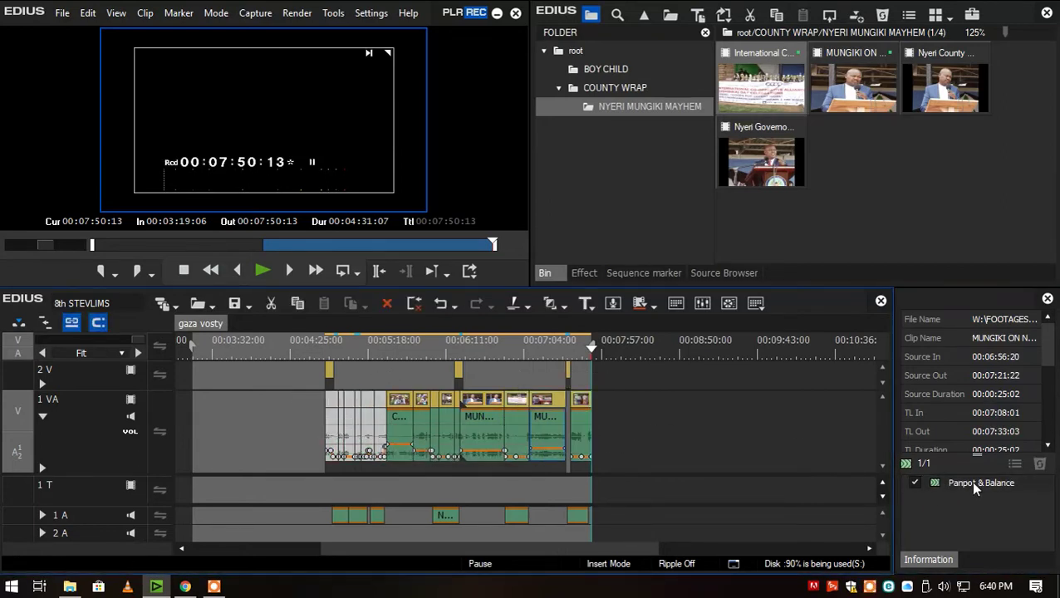
left_click(480, 428)
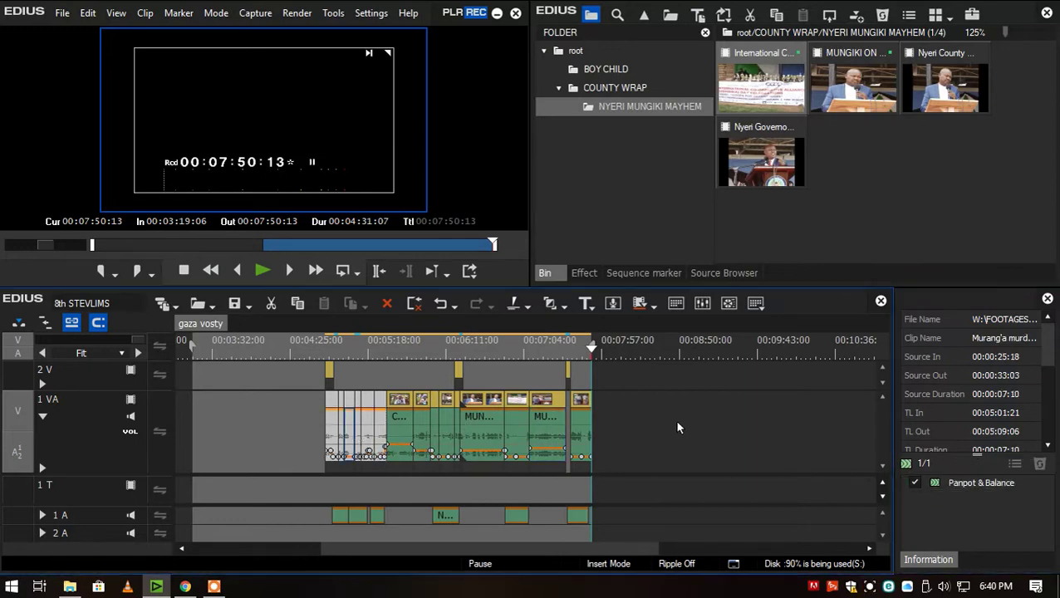
Move the playhead back through the edit points to the start of the story's first clip and set the in point there, at 00:04:49:06
left_click(517, 359)
key("space")
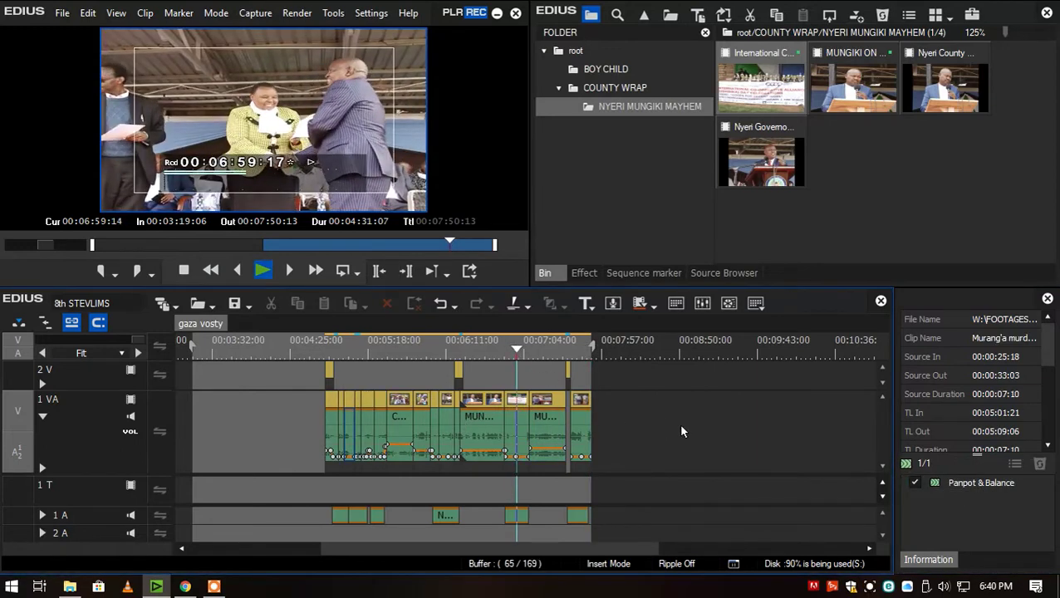
key("space")
key("Page_Up")
key("Page_Up")
key("Page_Up")
key("Page_Up")
key("Page_Up")
key("Page_Up")
key("Page_Up")
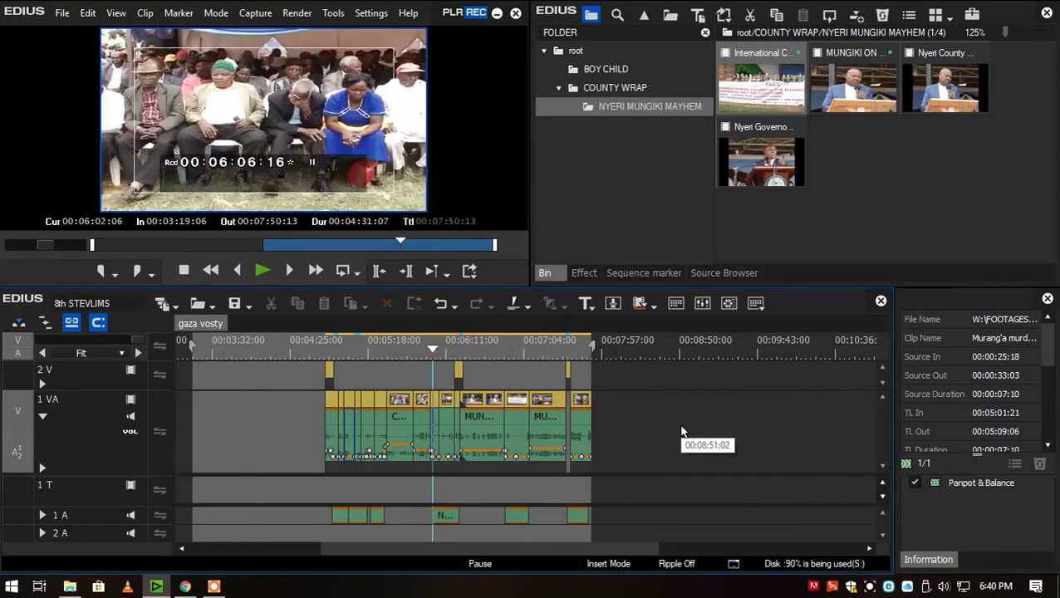
key("Page_Up")
key("Page_Up")
key("Page_Up")
key("Page_Up")
key("Page_Up")
key("Page_Up")
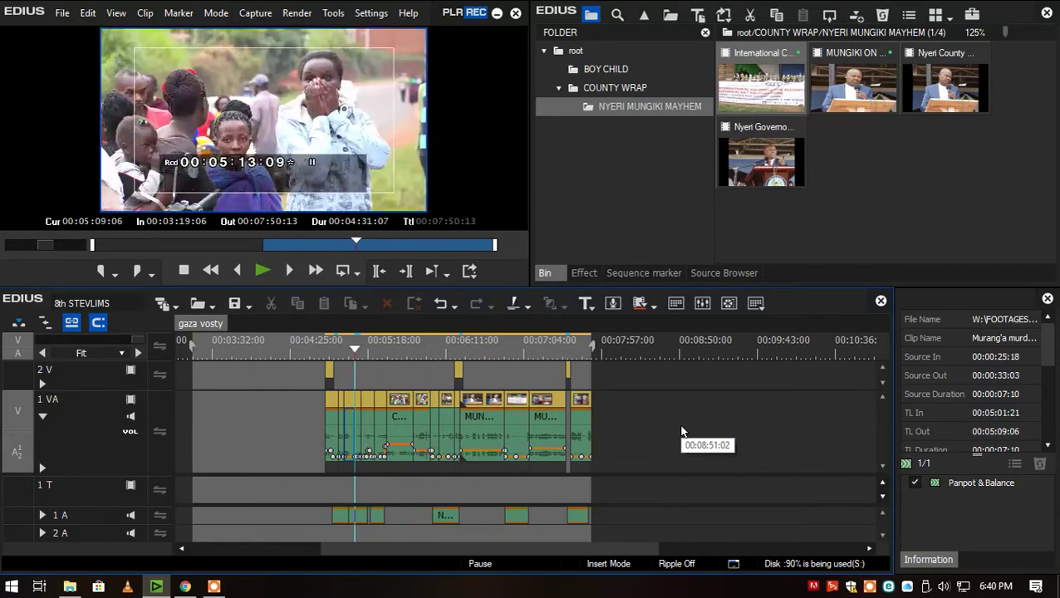
key("Page_Up")
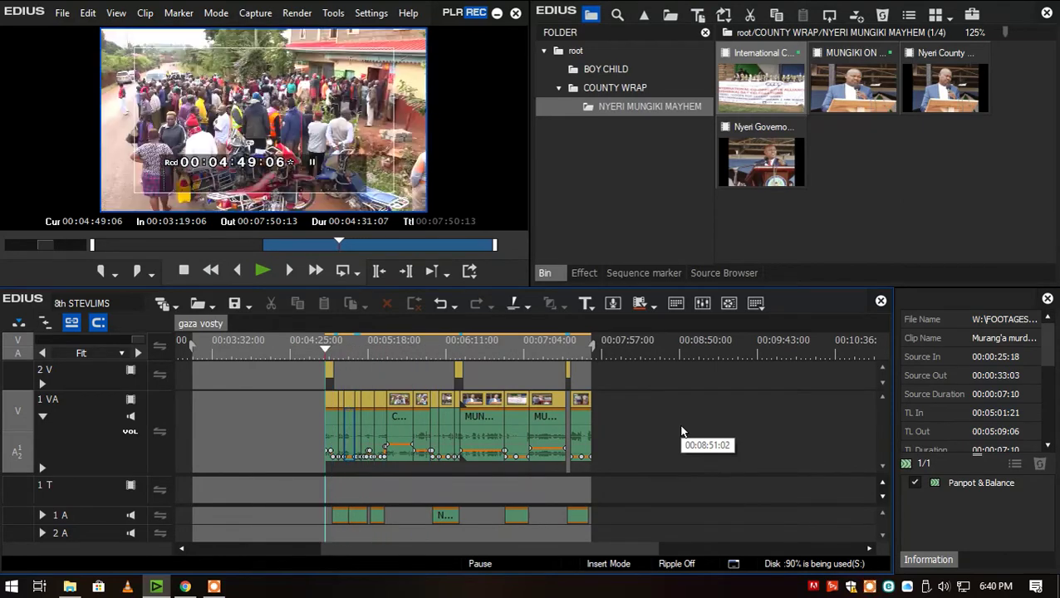
Start a file export of the range between in and out with the AVCHD Canon MXP 50i preset
key("F11")
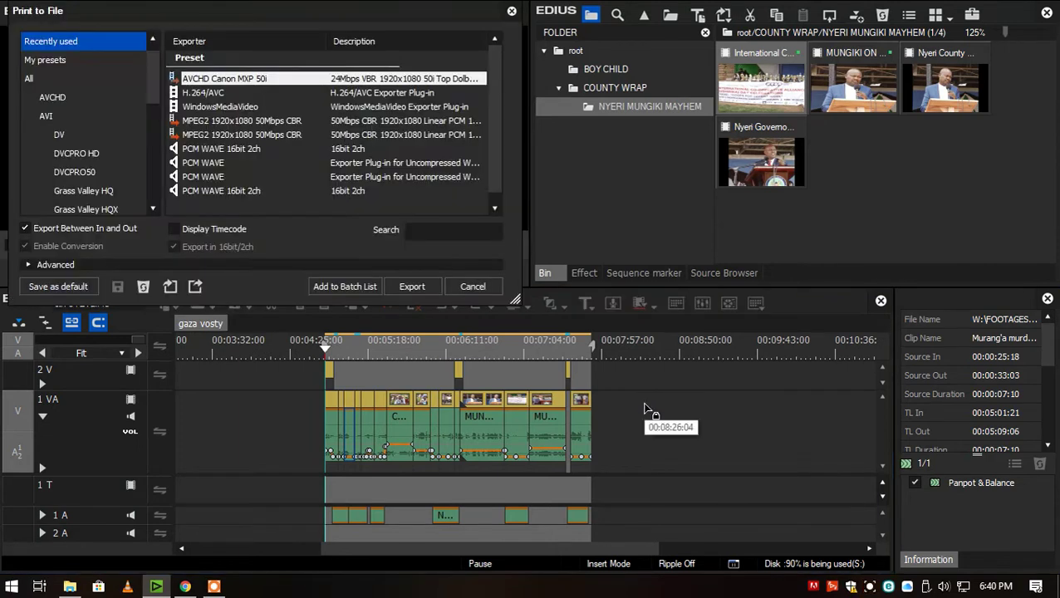
left_click(412, 287)
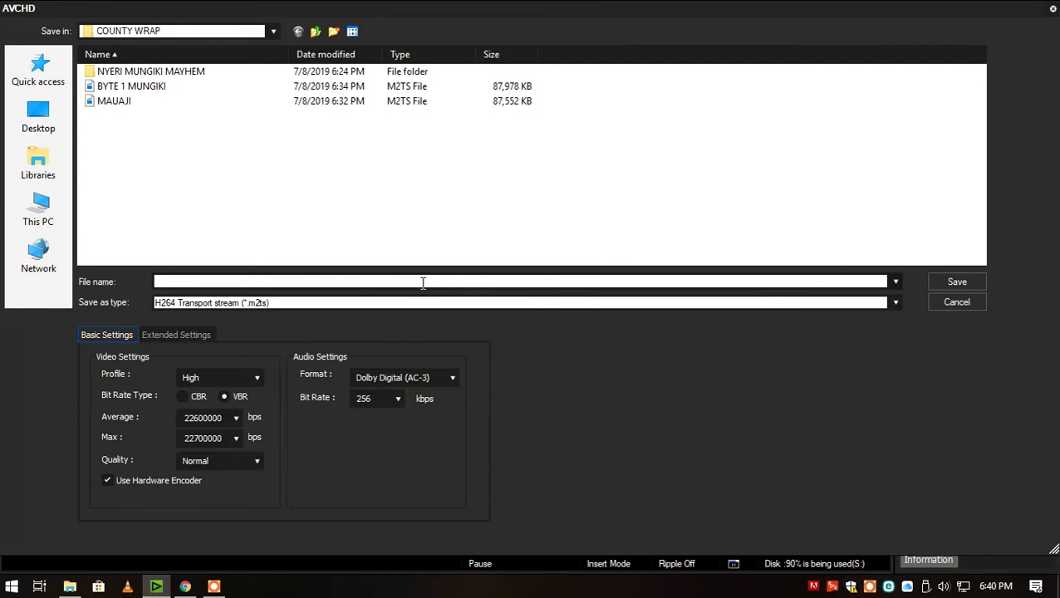
left_click(419, 281)
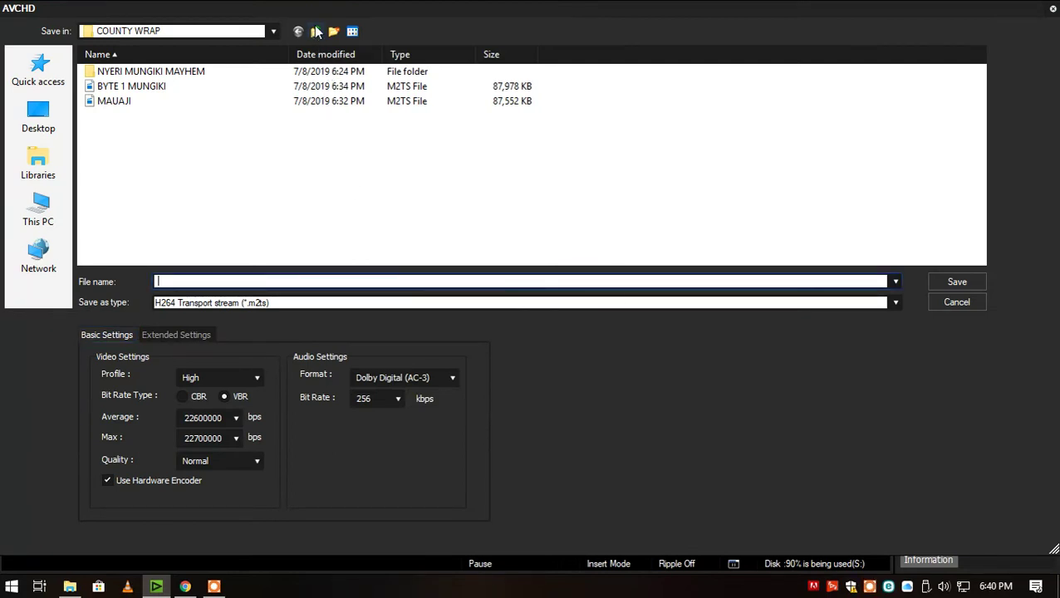
Choose the 6.30 folder inside JULY > 8TH EDITED as the export destination
left_click(316, 32)
left_click(321, 32)
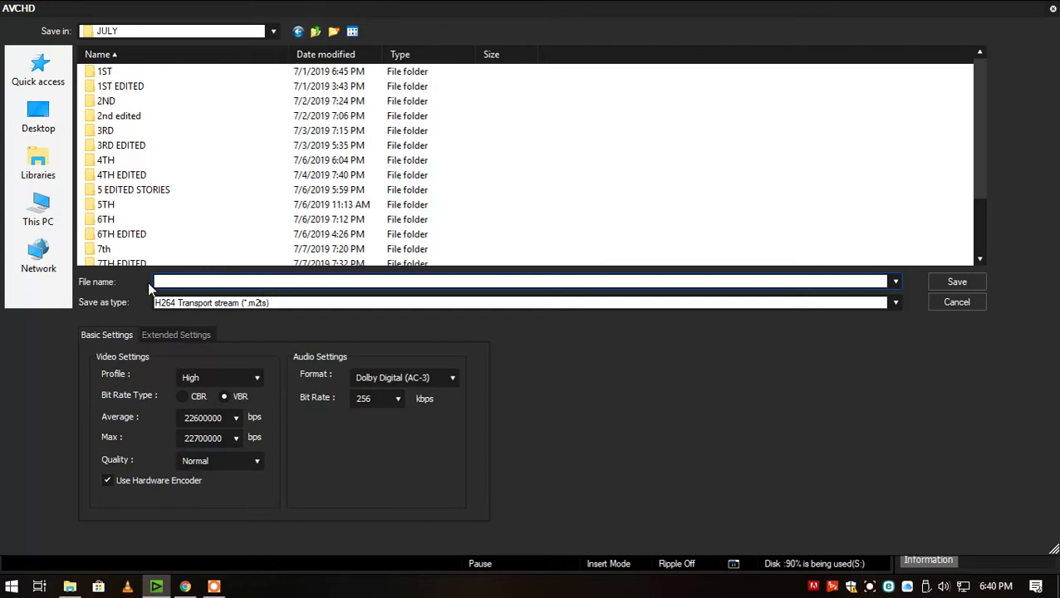
scroll(152, 234, "down", 2)
double_click(125, 221)
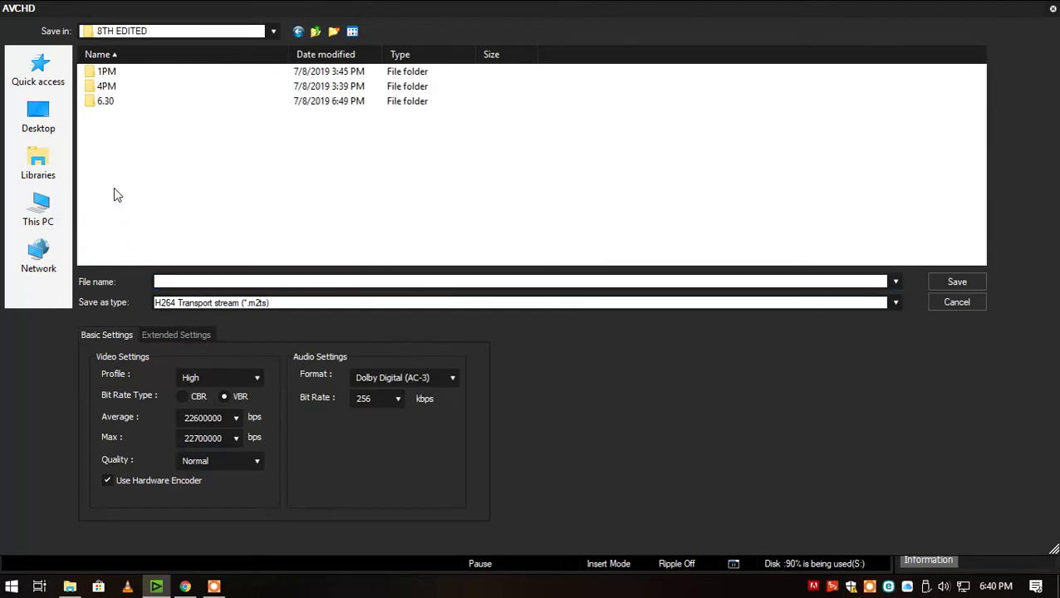
double_click(123, 103)
Name the export file MUNGIKI...ON NOTICE...........PKG and save it to render the package
left_click(198, 282)
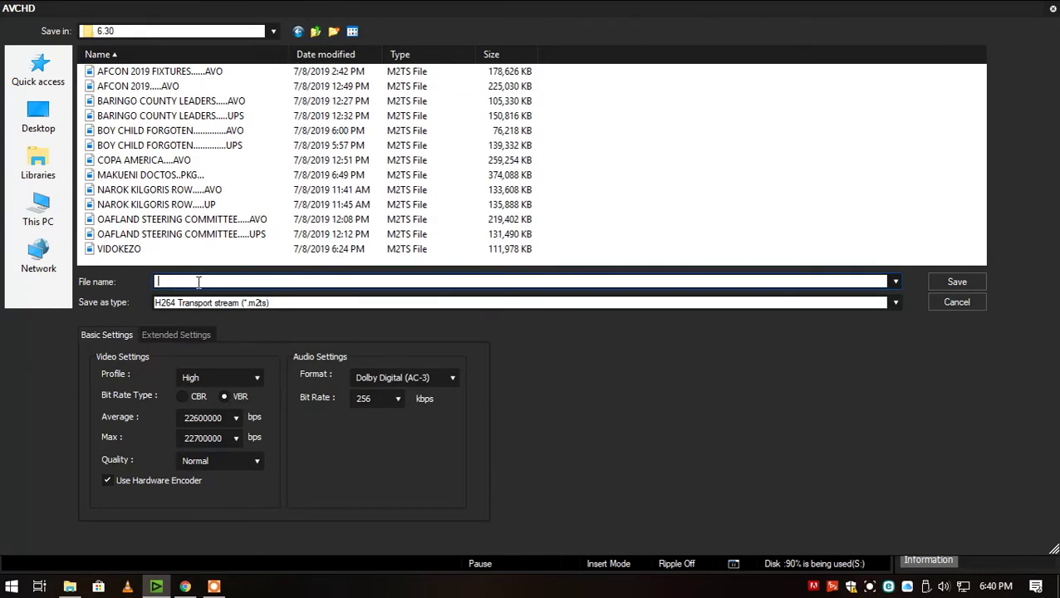
type("MUNGIKI.")
type("...........")
key("BackSpace")
key("BackSpace")
key("BackSpace")
key("BackSpace")
key("BackSpace")
key("BackSpace")
key("BackSpace")
type("ON NOTICE.")
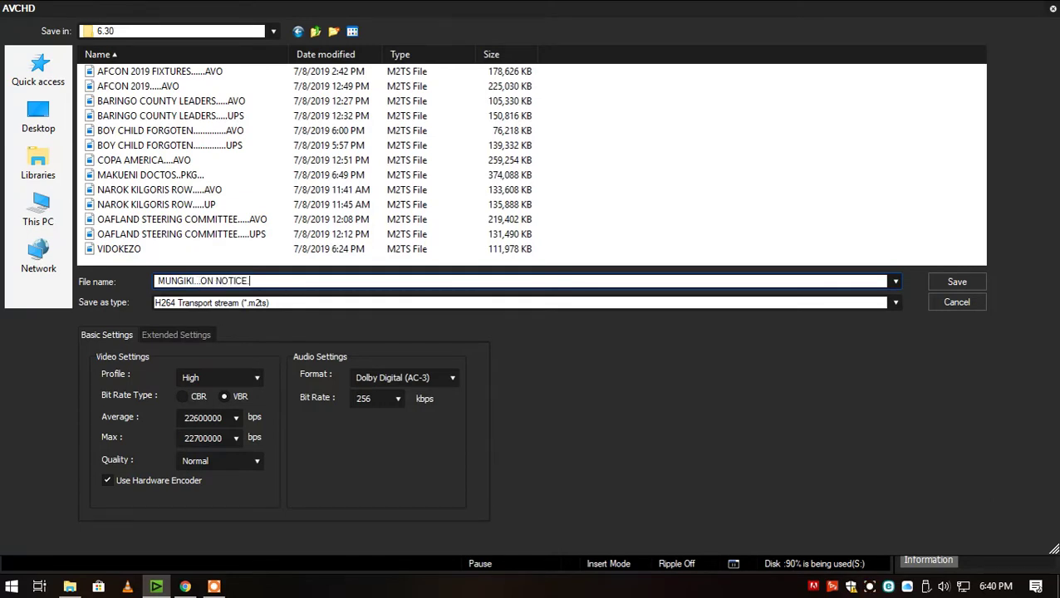
type("..........PKG")
key("Return")
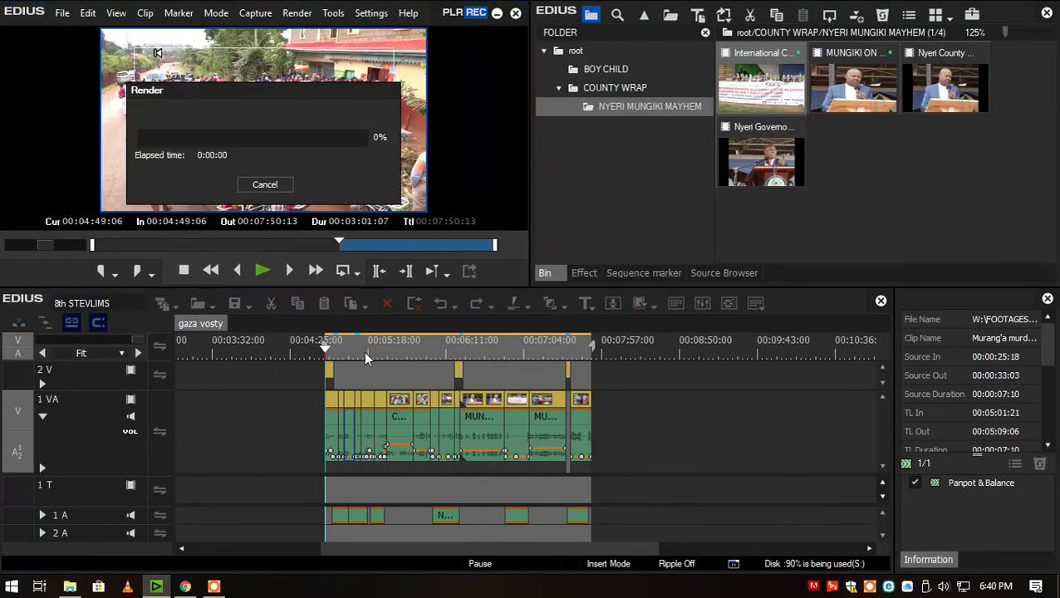
left_click_drag(265, 95, 271, 80)
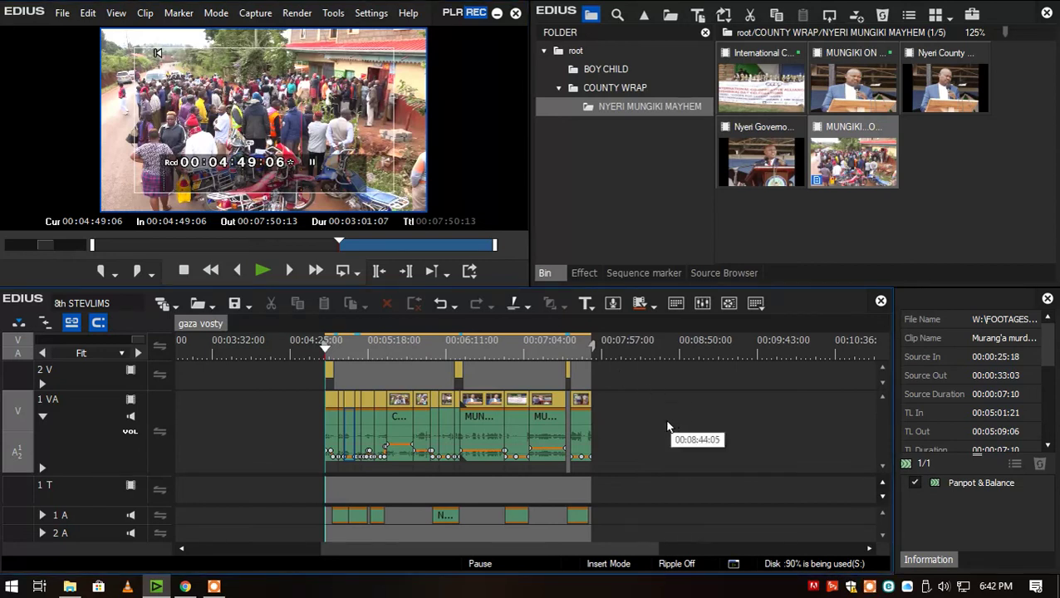
scroll(660, 425, "down", 1)
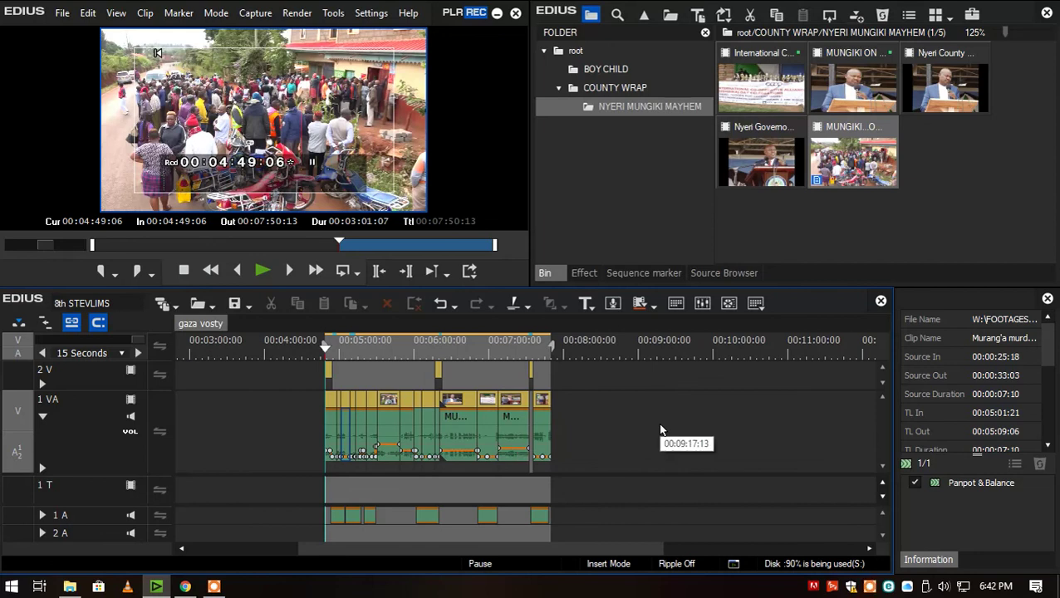
scroll(661, 429, "down", 1)
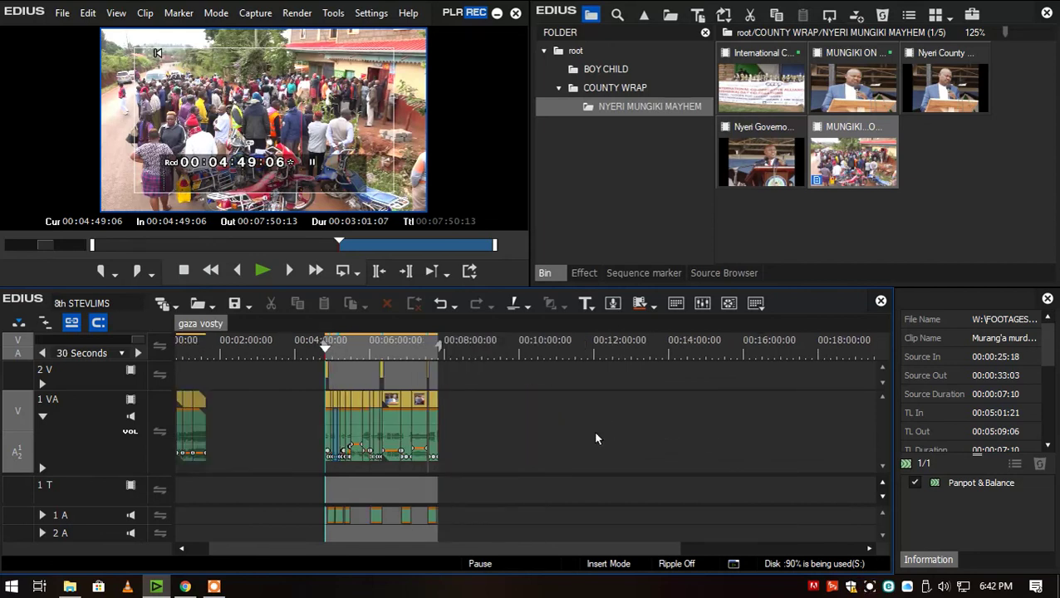
left_click(870, 586)
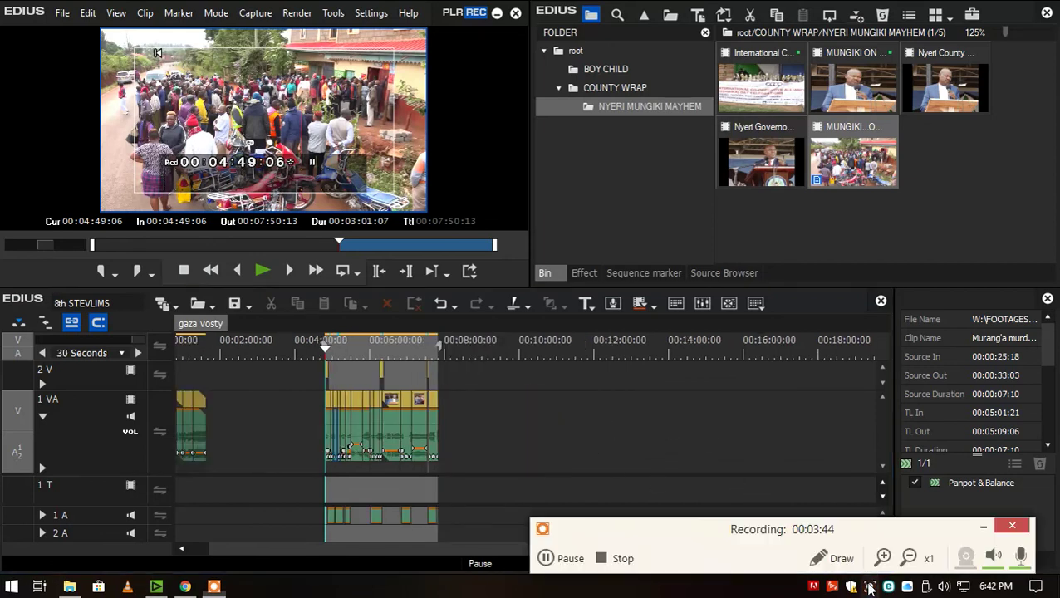